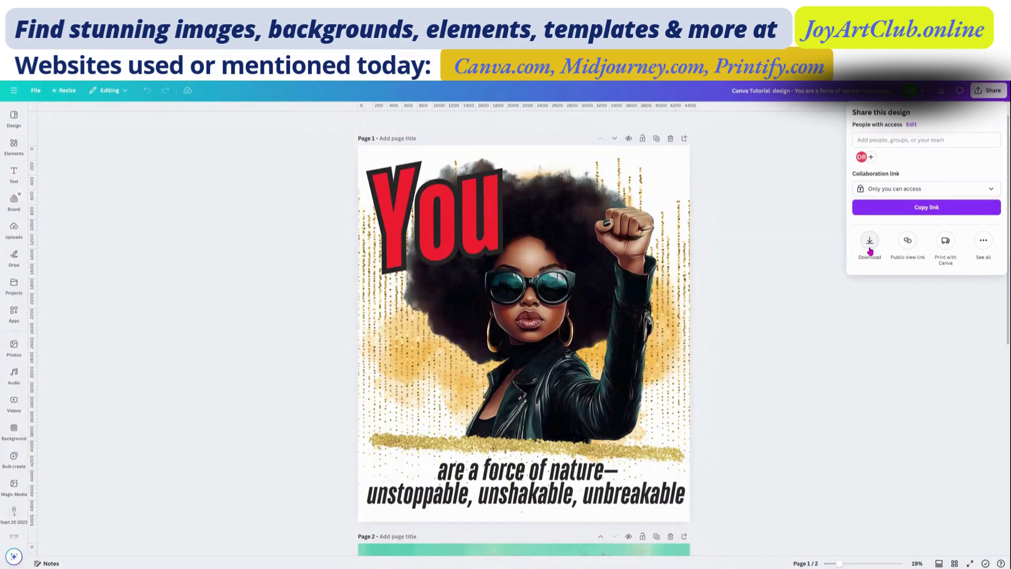
- Open the download settings for the design and set page 1's PNG export size to 3
left_click(870, 242)
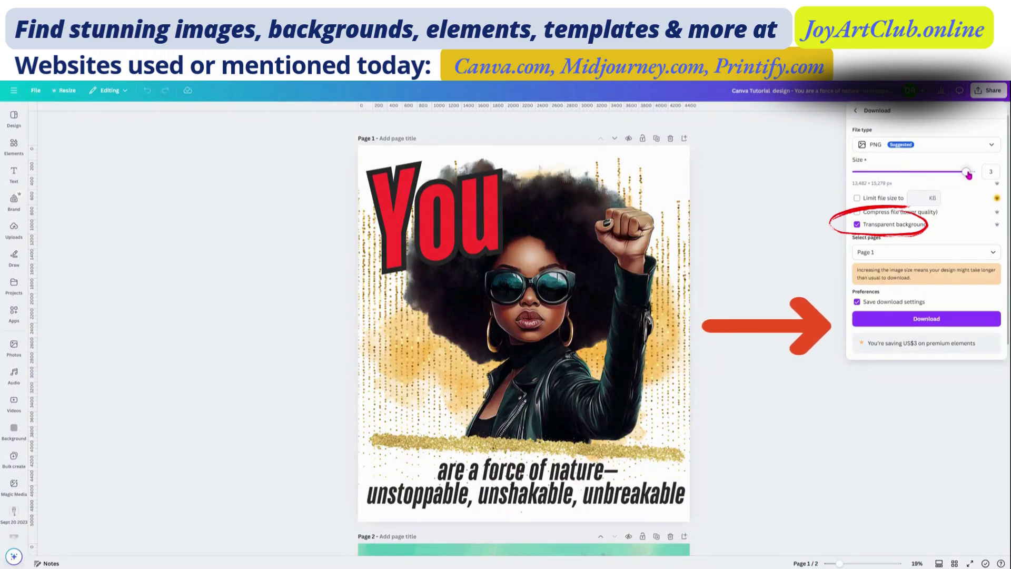
mouse_move(968, 175)
left_mouse_down()
mouse_move(856, 182)
mouse_move(966, 184)
left_mouse_up()
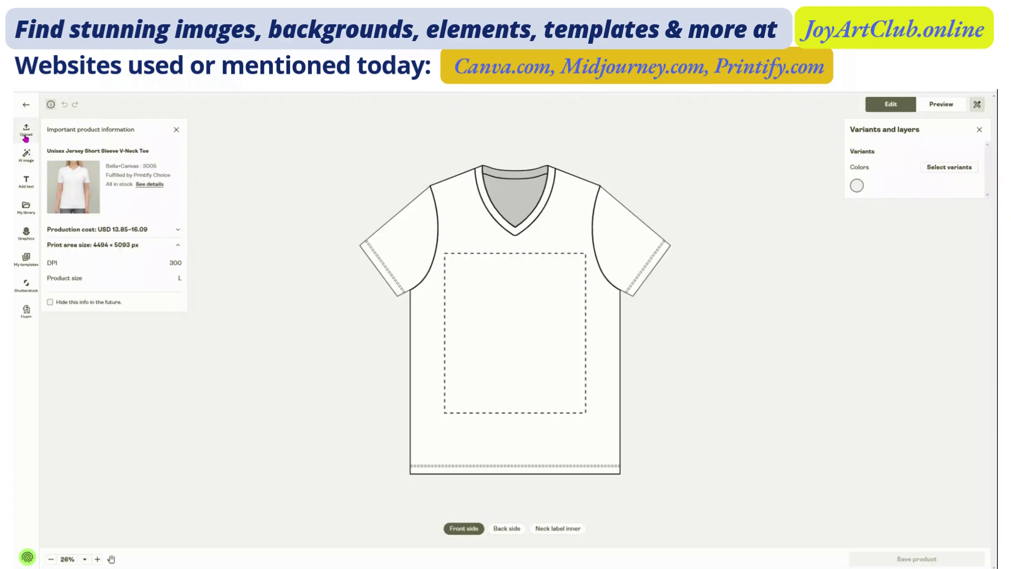
- Switch to Printify and start uploading the design from the device to the front side of the V-neck tee
left_click(26, 137)
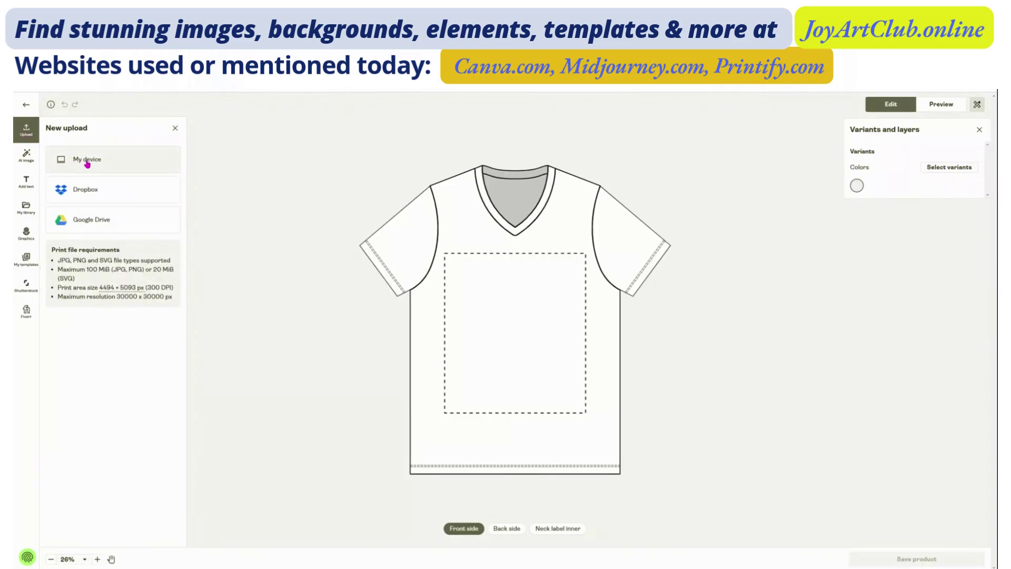
left_click(87, 165)
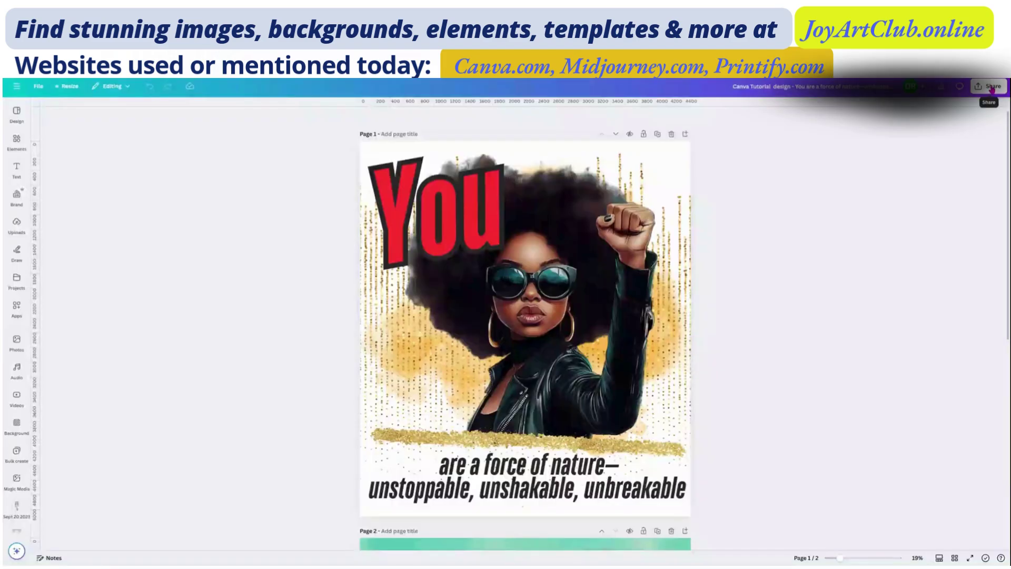
- Switch back to Canva and download page 1 as a PNG with transparent background at size 1.5
left_click(992, 90)
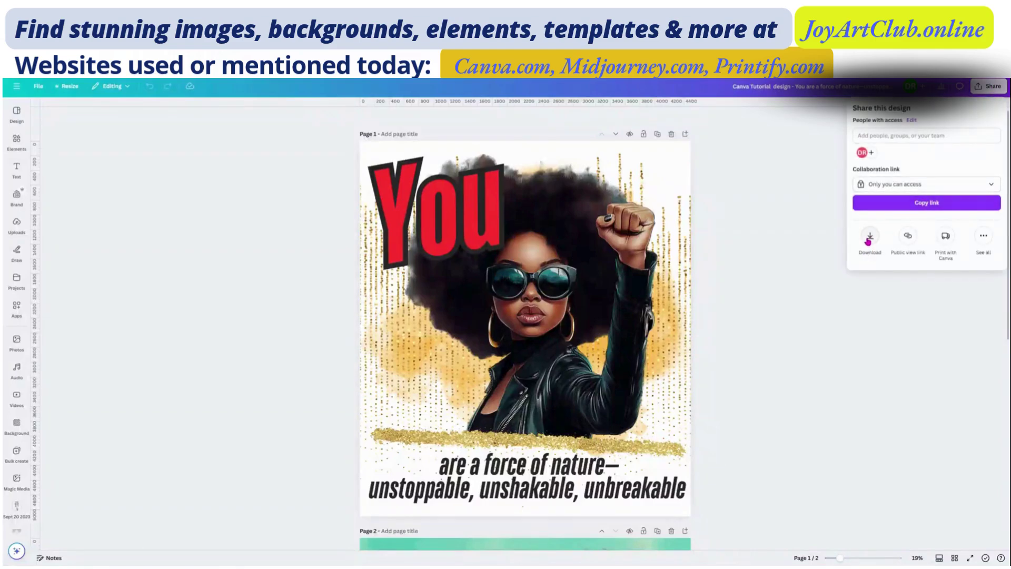
left_click(868, 255)
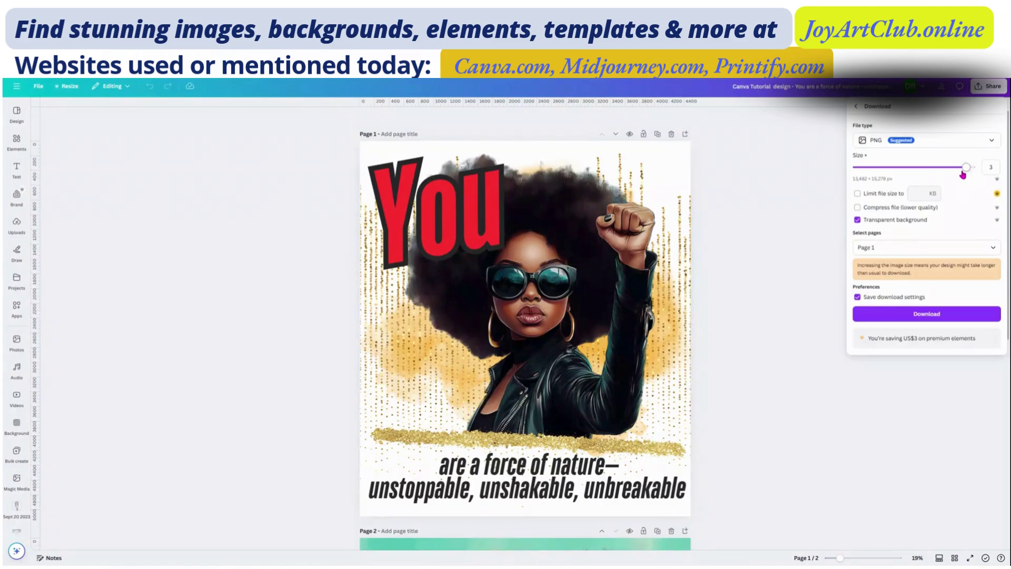
left_click_drag(967, 173, 944, 175)
left_click(915, 317)
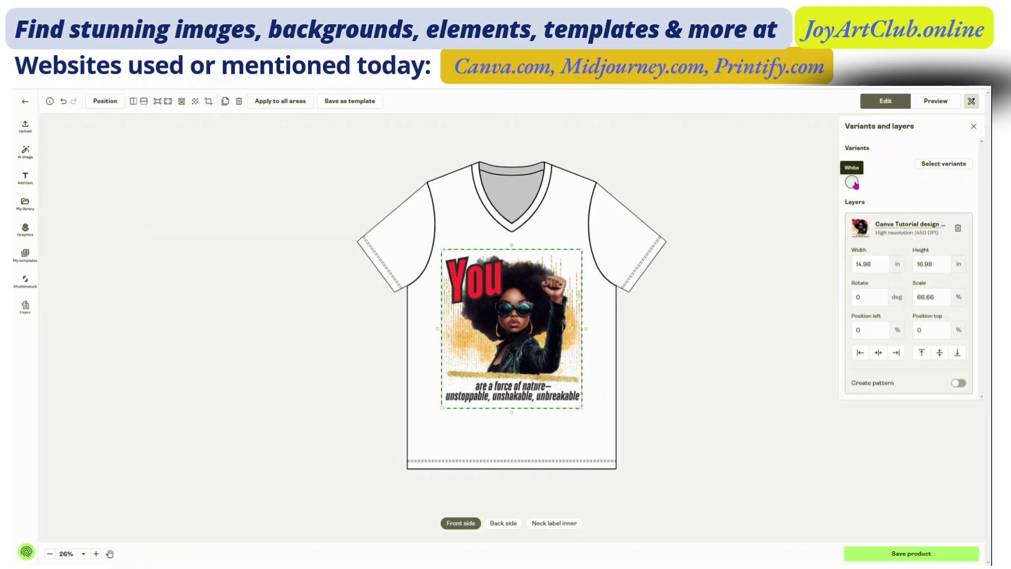
- In Printify, add Black as a shirt color variant and preview the product mockup
left_click(950, 167)
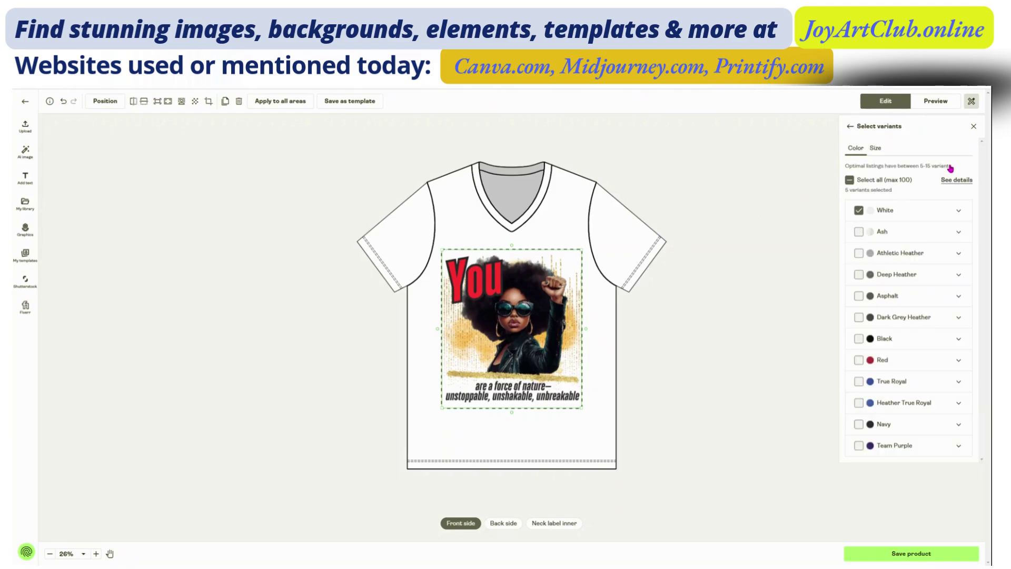
left_click(859, 339)
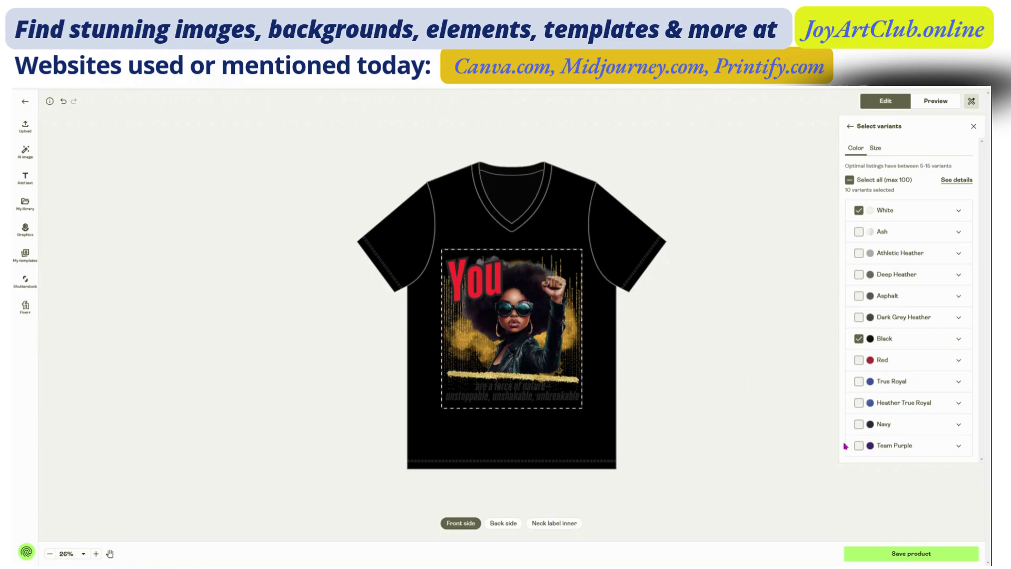
left_click(941, 103)
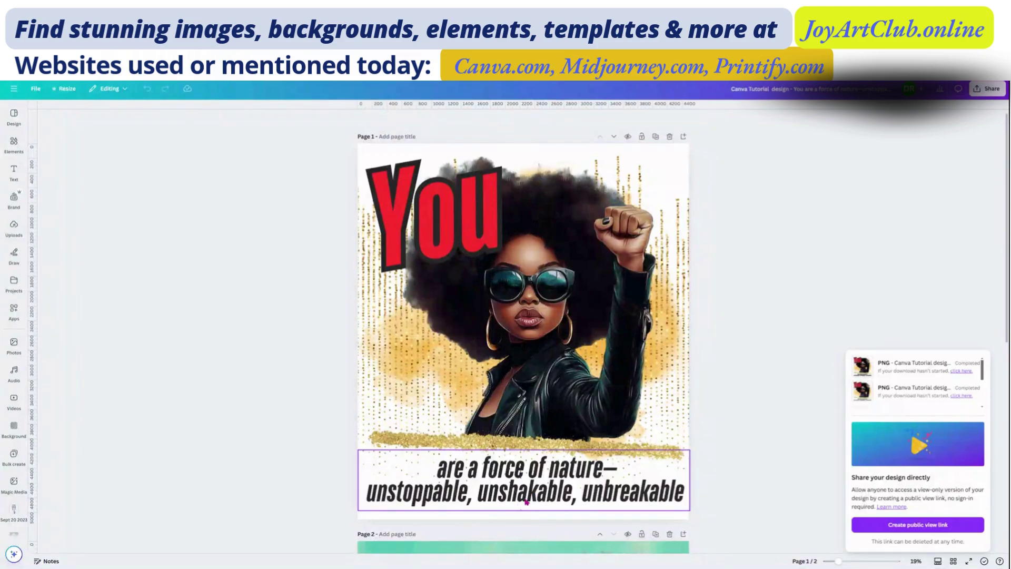
- In Canva, duplicate page 1 of the design and bring the copy's tagline into view
left_click(655, 138)
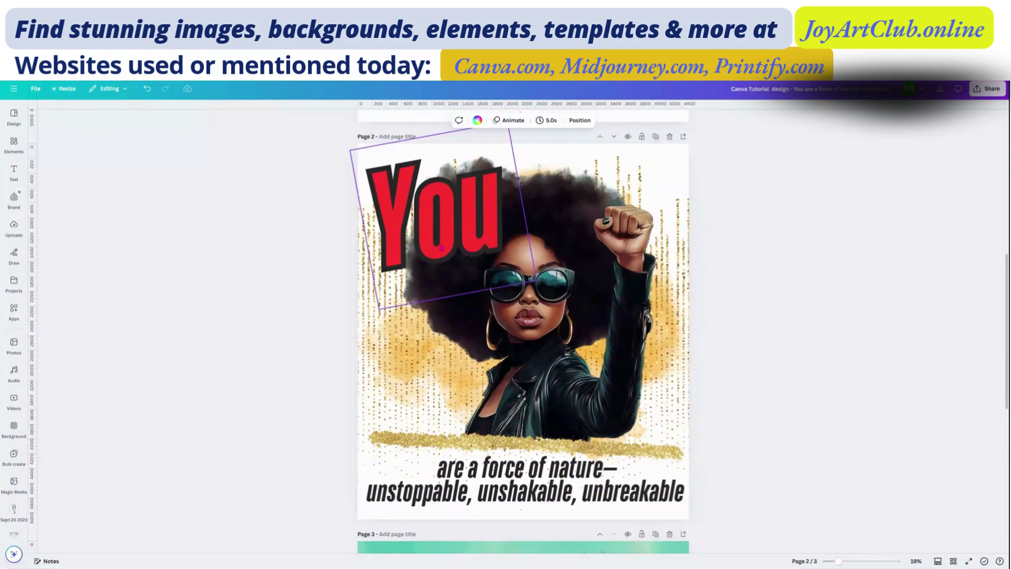
scroll(524, 238, "up", 7)
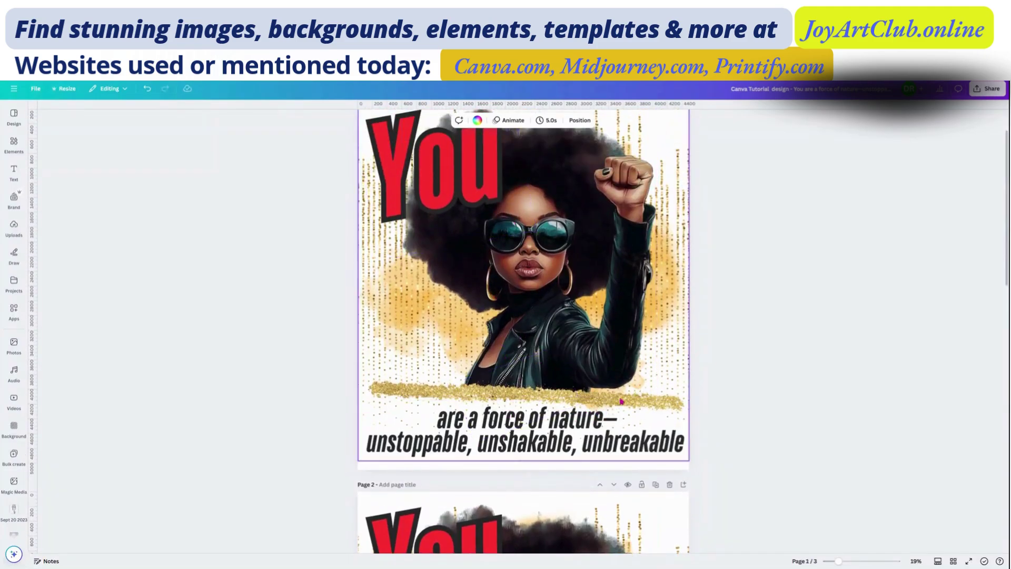
scroll(599, 414, "down", 1)
scroll(599, 415, "down", 7)
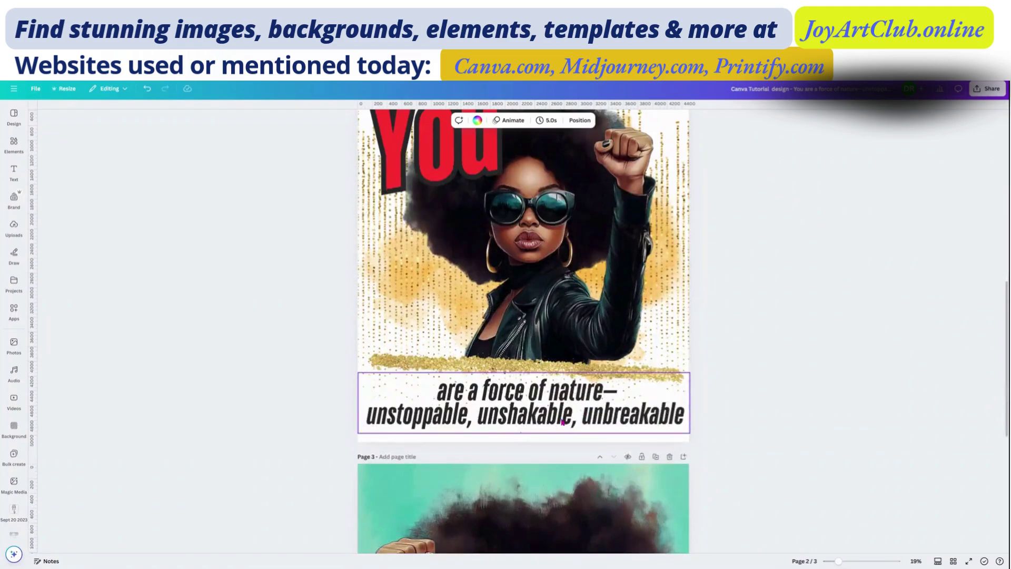
- Recolor the "are a force of nature—unstoppable, unshakable, unbreakable" text on page 2 to a golden Brand Kit color
left_click(561, 418)
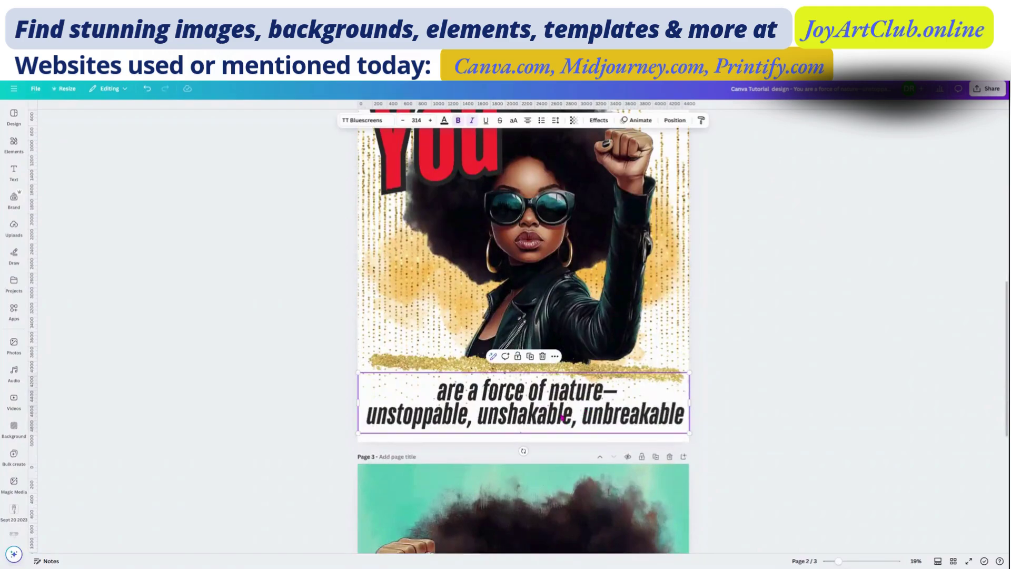
left_click(444, 121)
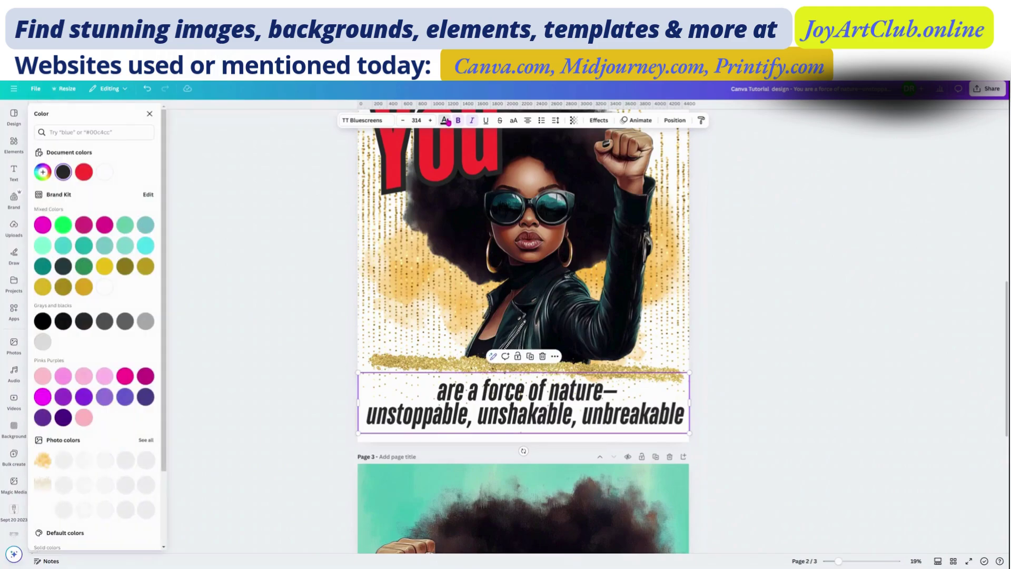
left_click(106, 266)
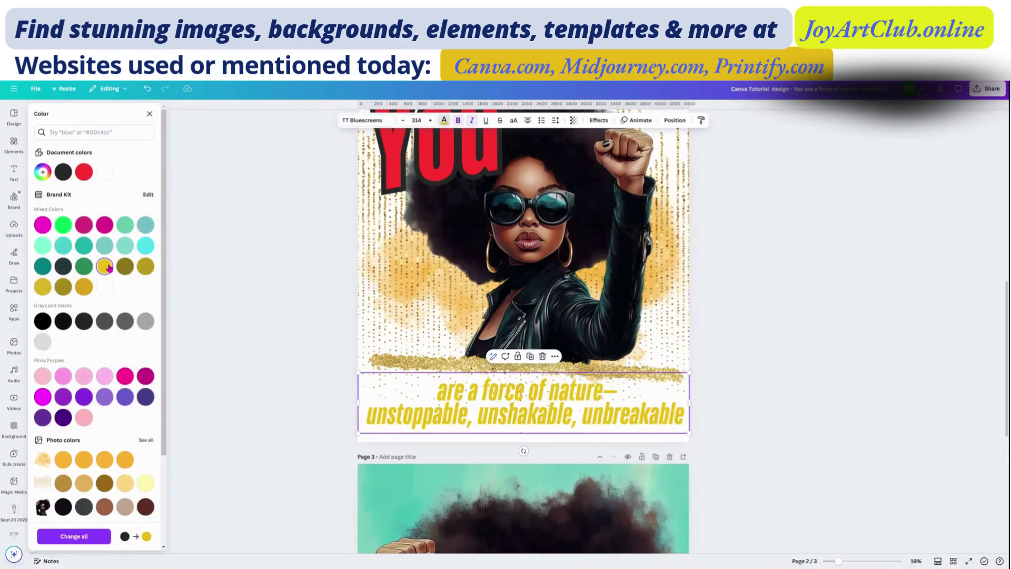
left_click(86, 288)
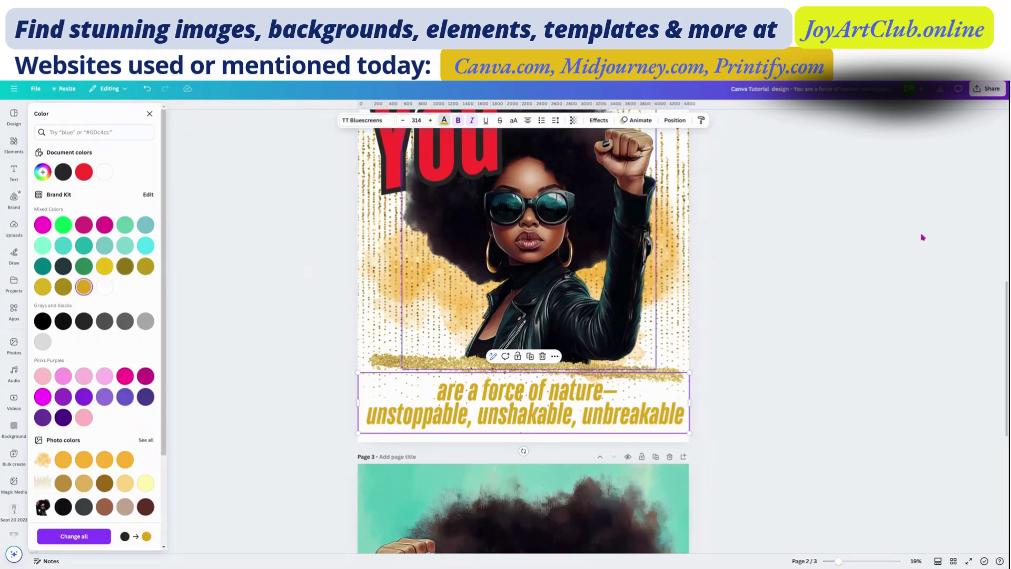
left_click(674, 345)
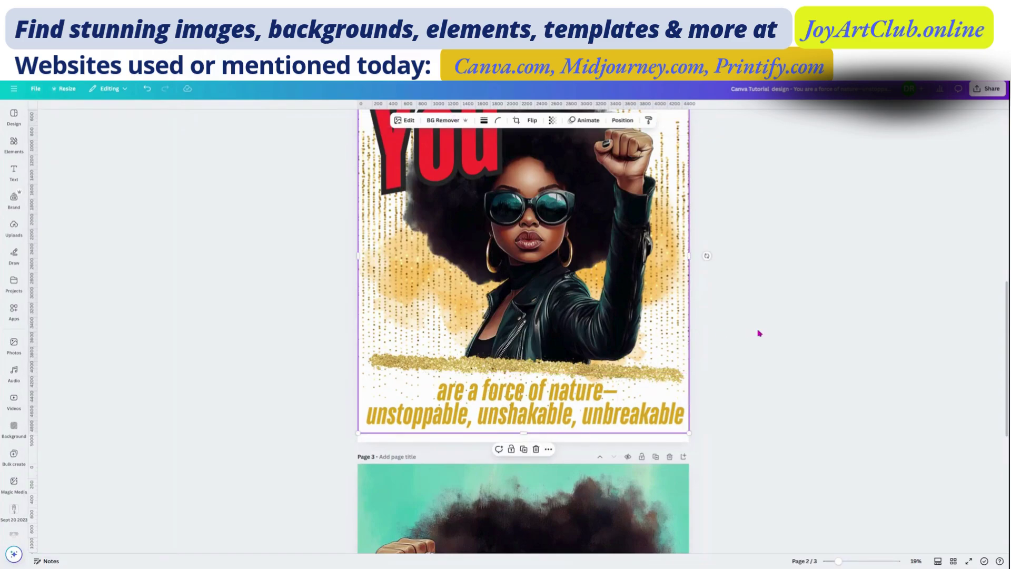
- Download only page 2 as a PNG with transparent background at size 1.5
scroll(758, 331, "up", 3)
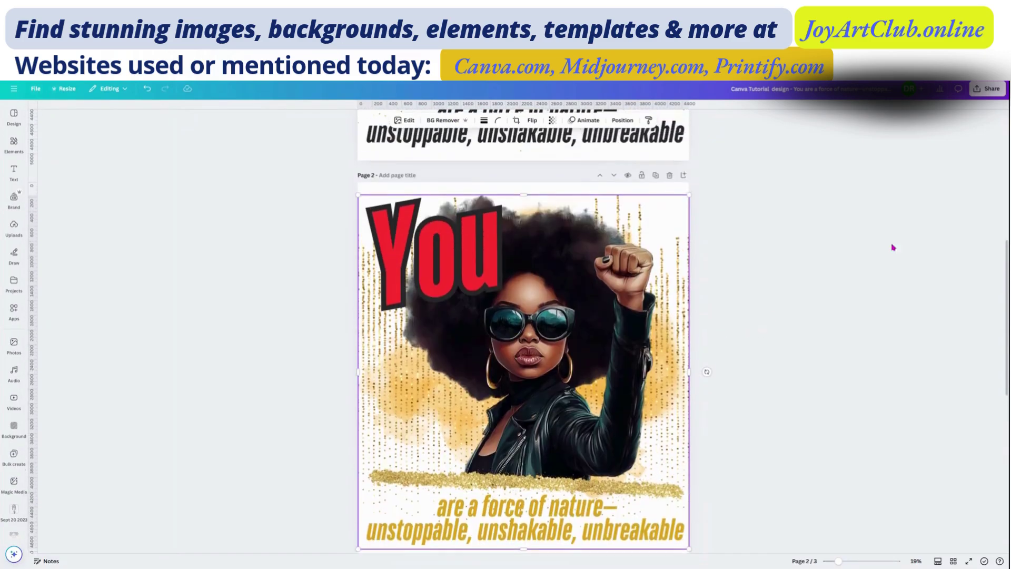
left_click(992, 89)
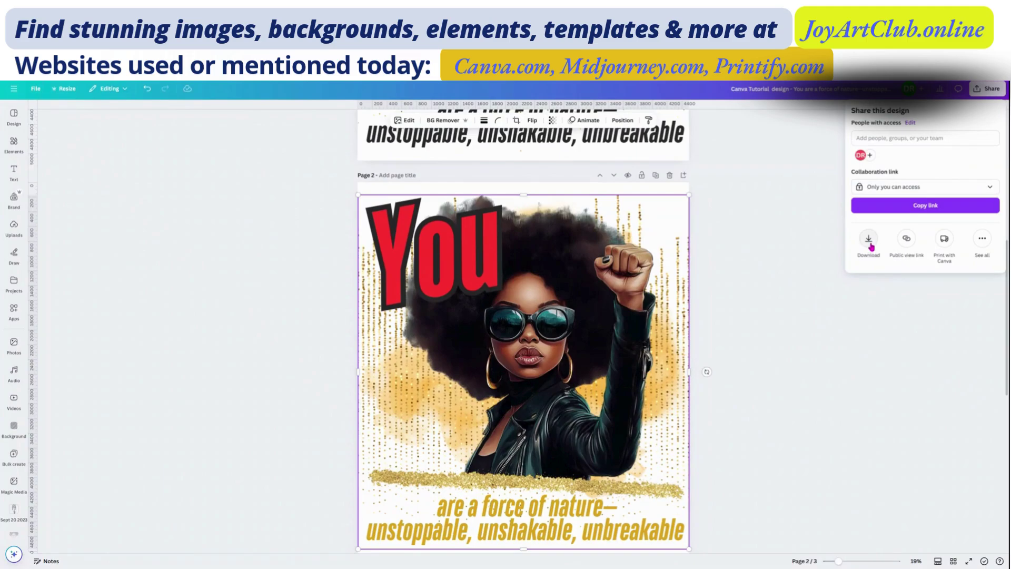
left_click(869, 240)
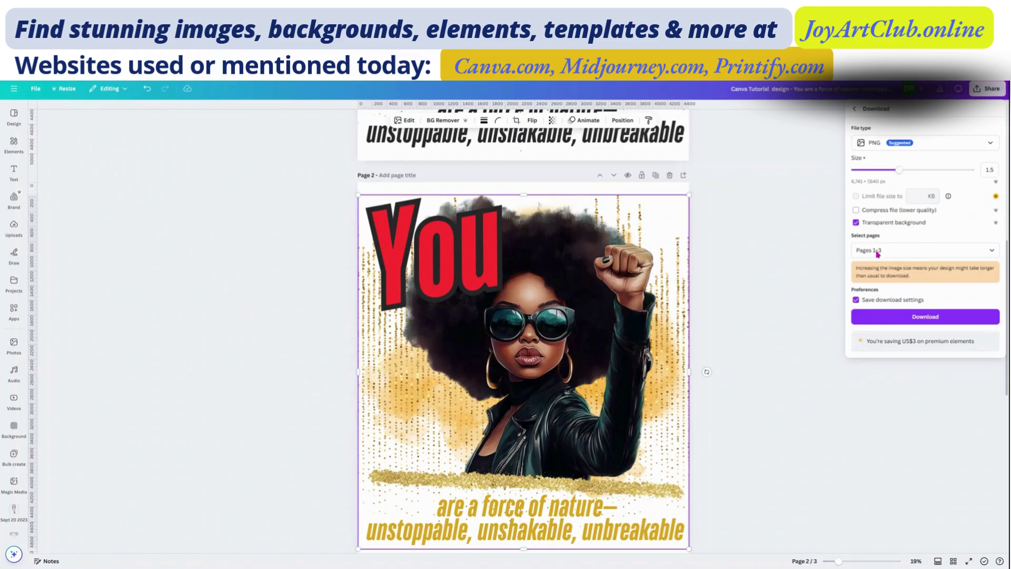
left_click(902, 249)
left_click(875, 272)
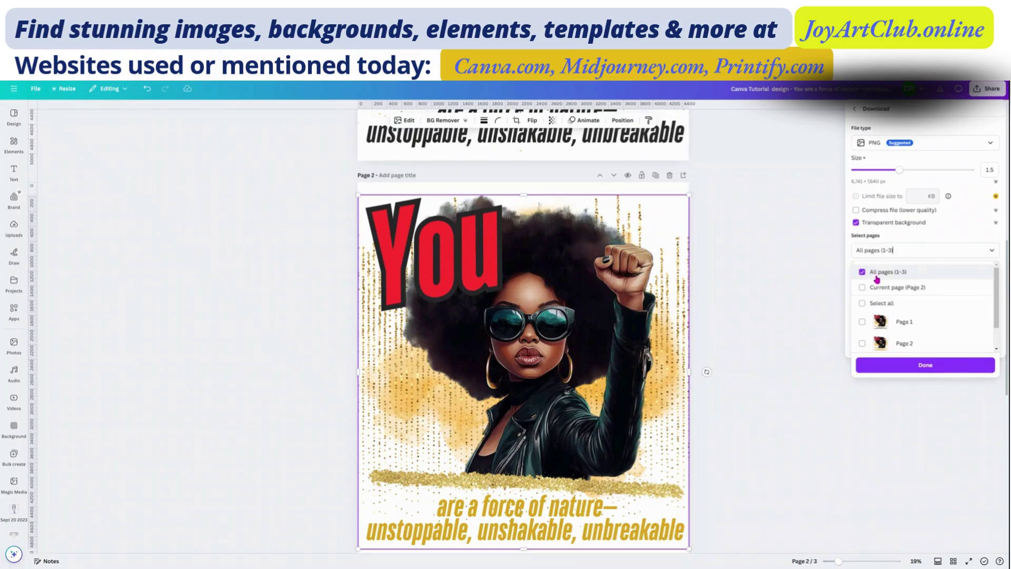
left_click(862, 343)
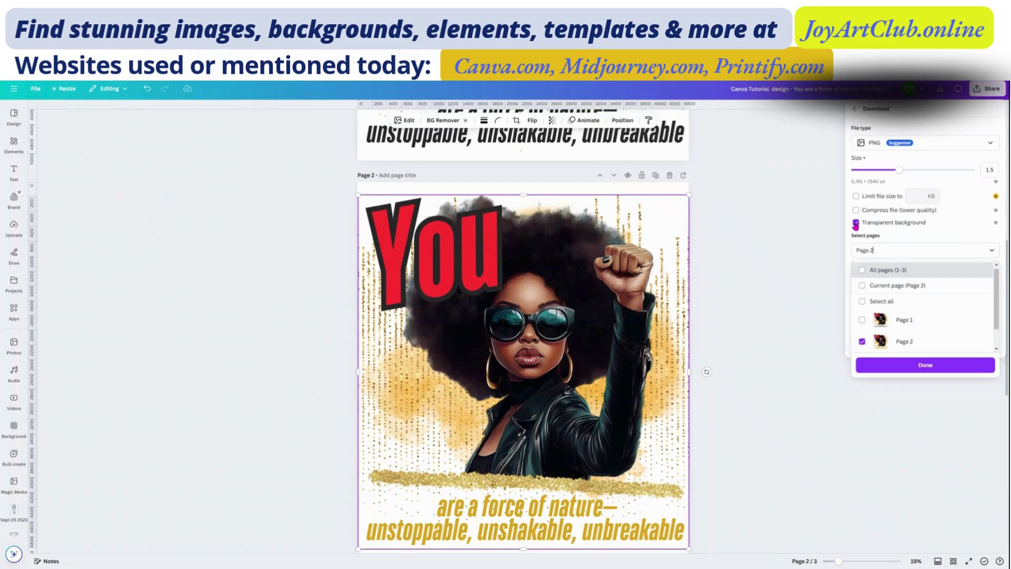
left_click(929, 372)
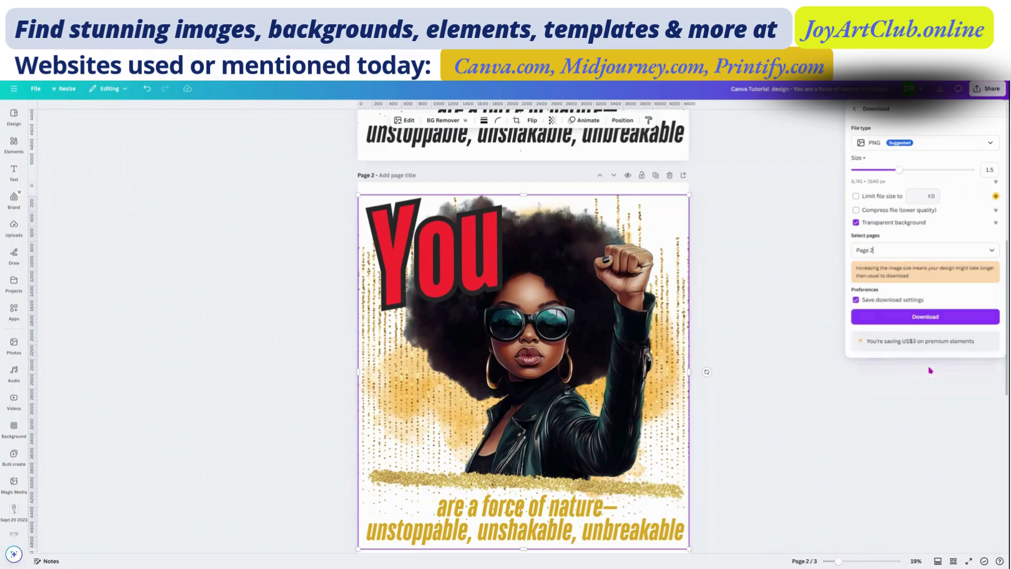
left_click(934, 321)
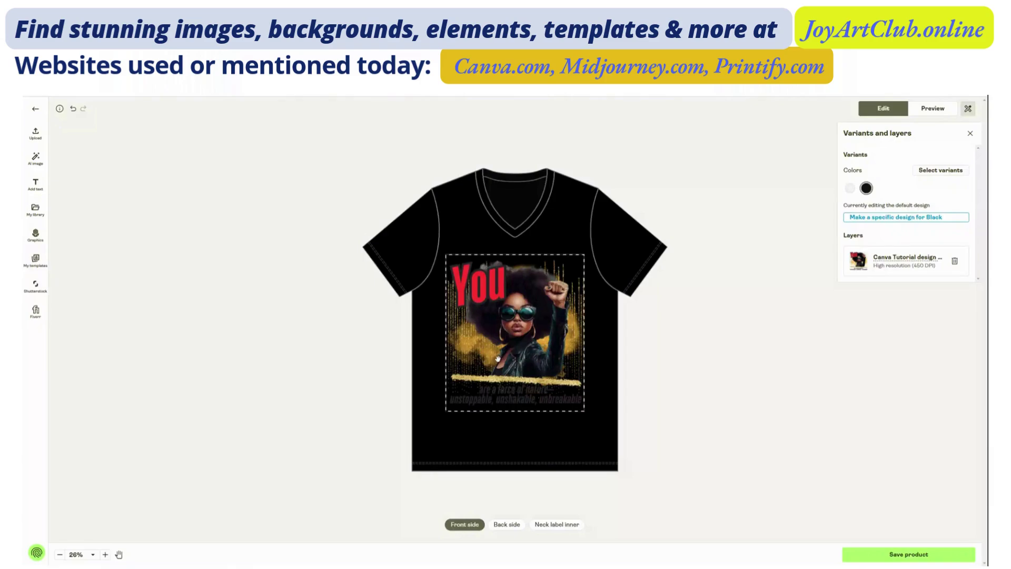
- In Printify, compare the design on the White and Black shirts, and make a specific design for Black
left_click(851, 189)
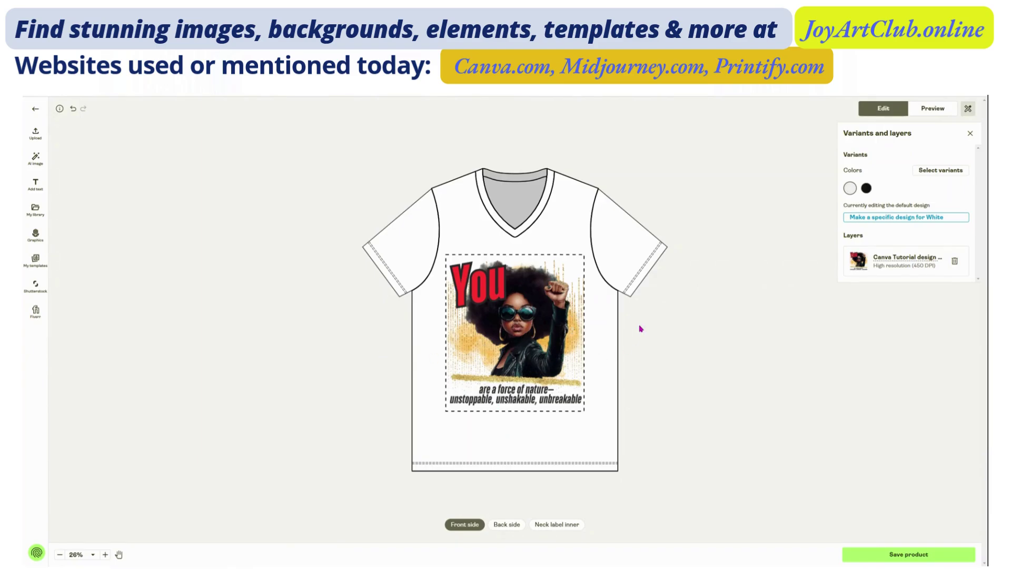
left_click(866, 188)
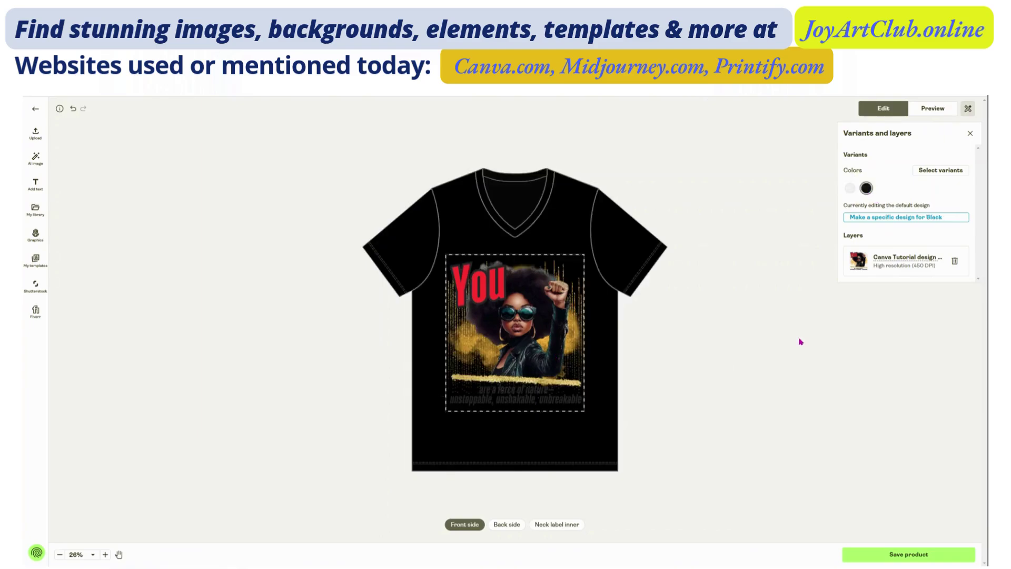
left_click(897, 220)
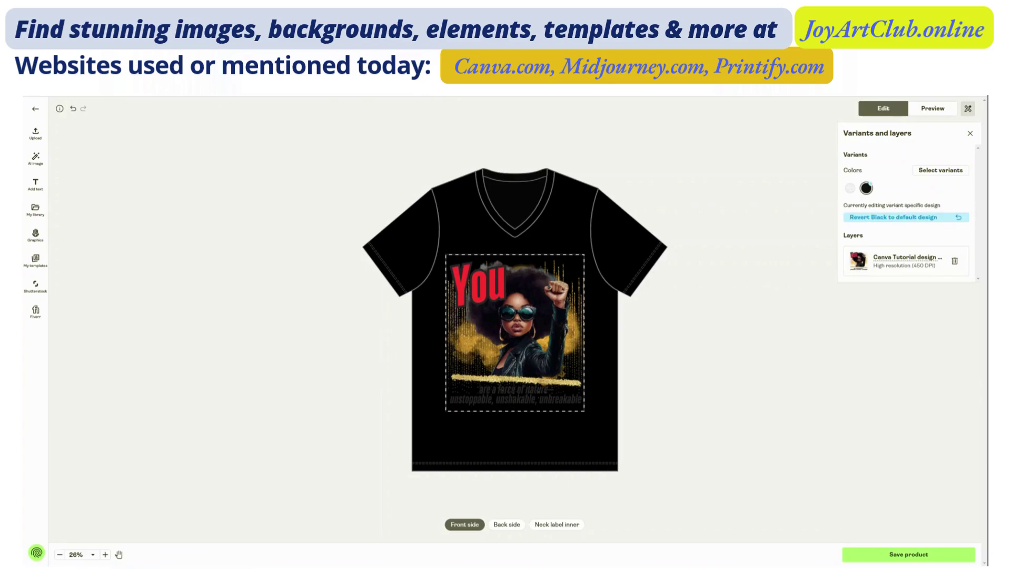
- Delete the dark-text design from the Black shirt and upload the gold-text version from the device
left_click(534, 351)
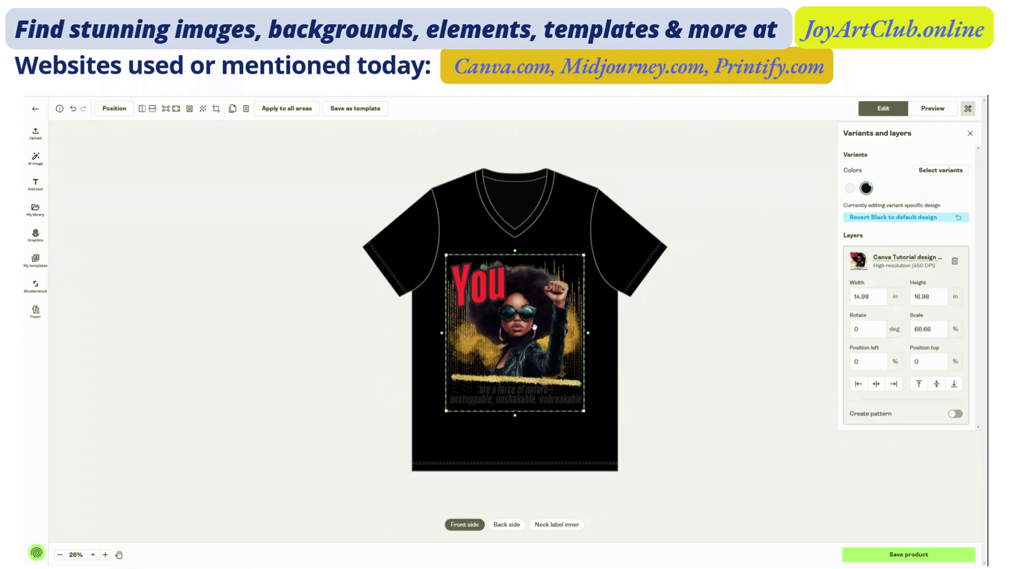
key("Delete")
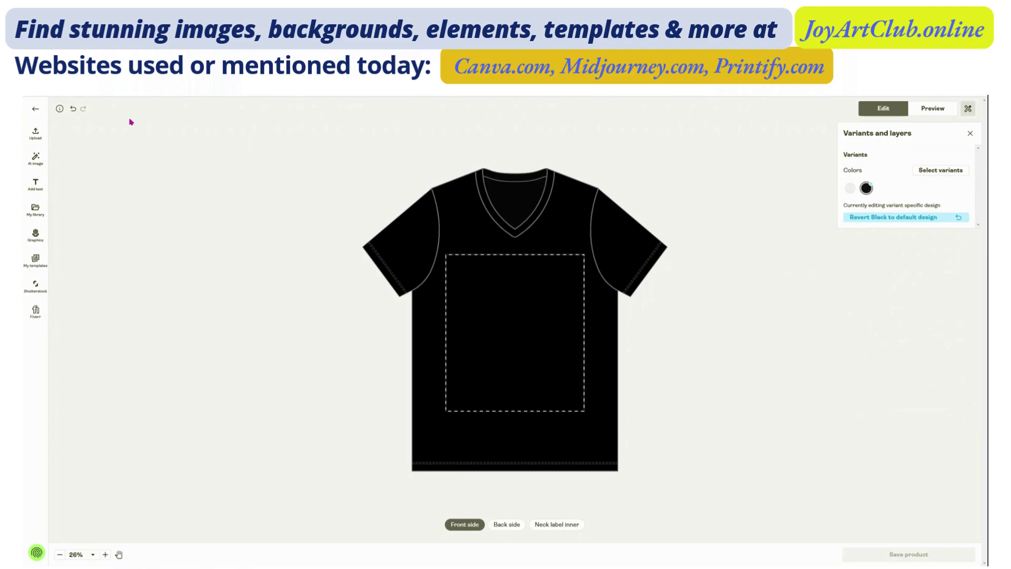
left_click(35, 133)
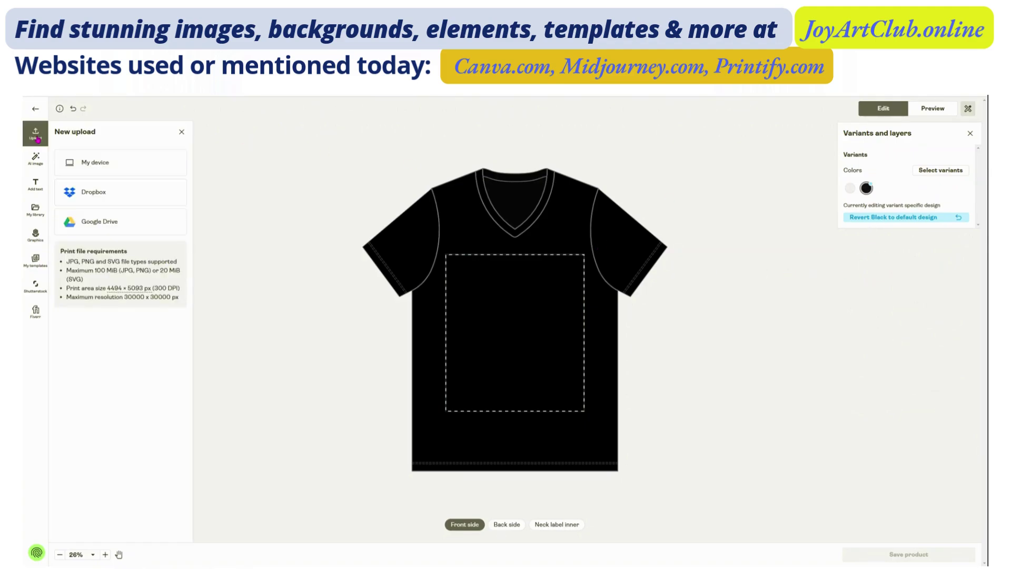
left_click(108, 167)
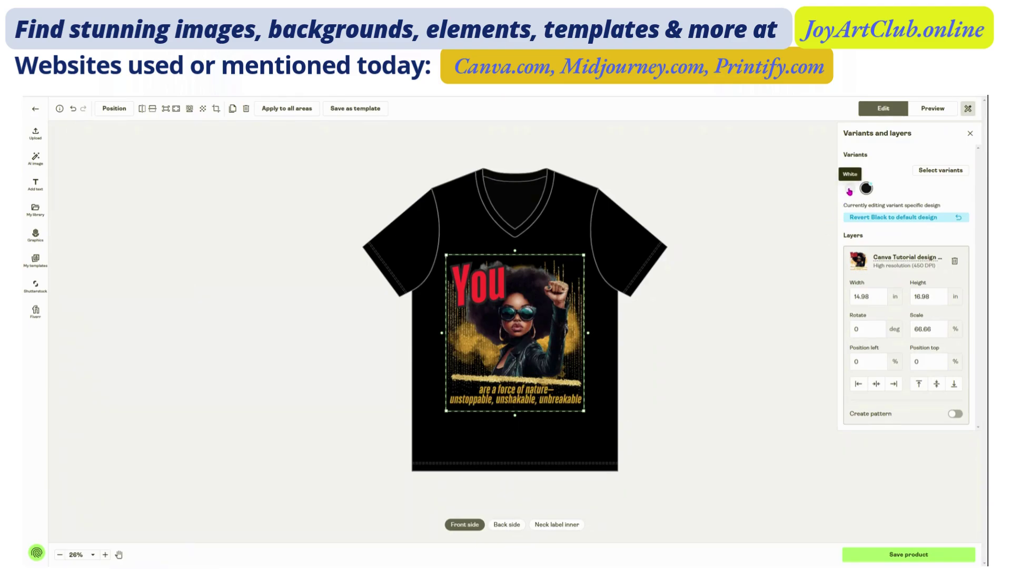
- Check the separate designs on the White and Black shirts and open the mockup preview for Black
left_click(849, 189)
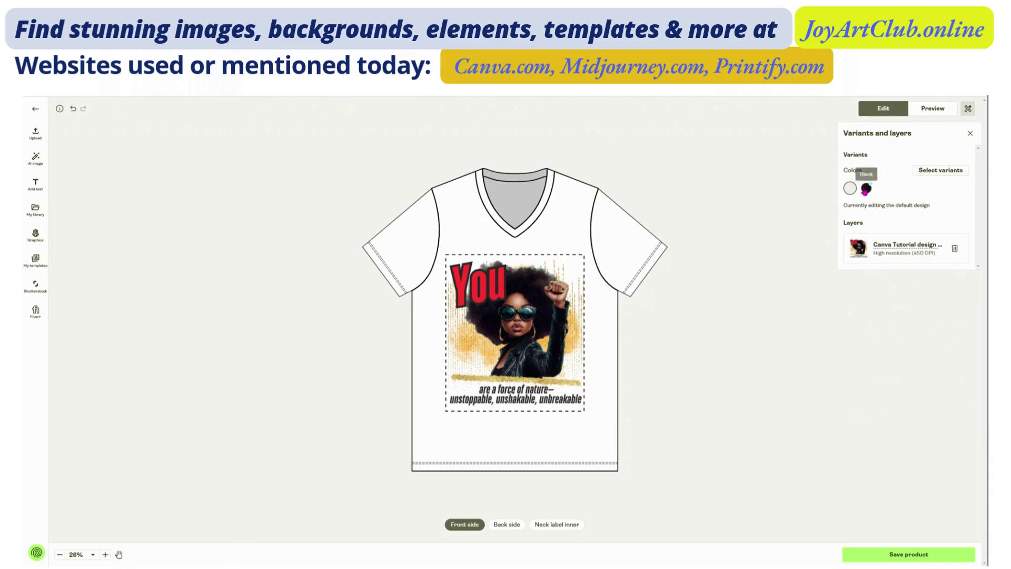
left_click(866, 189)
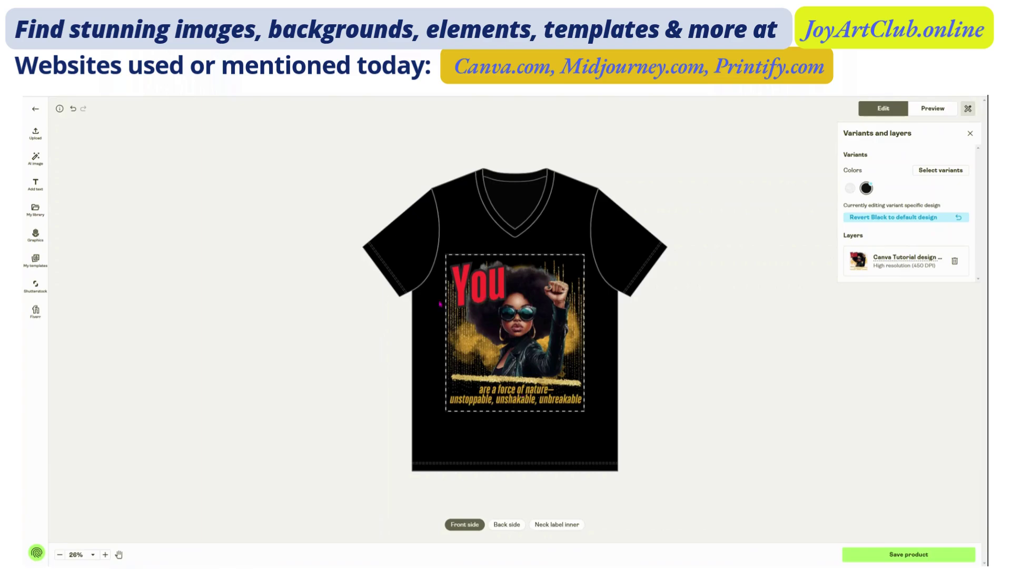
left_click(932, 108)
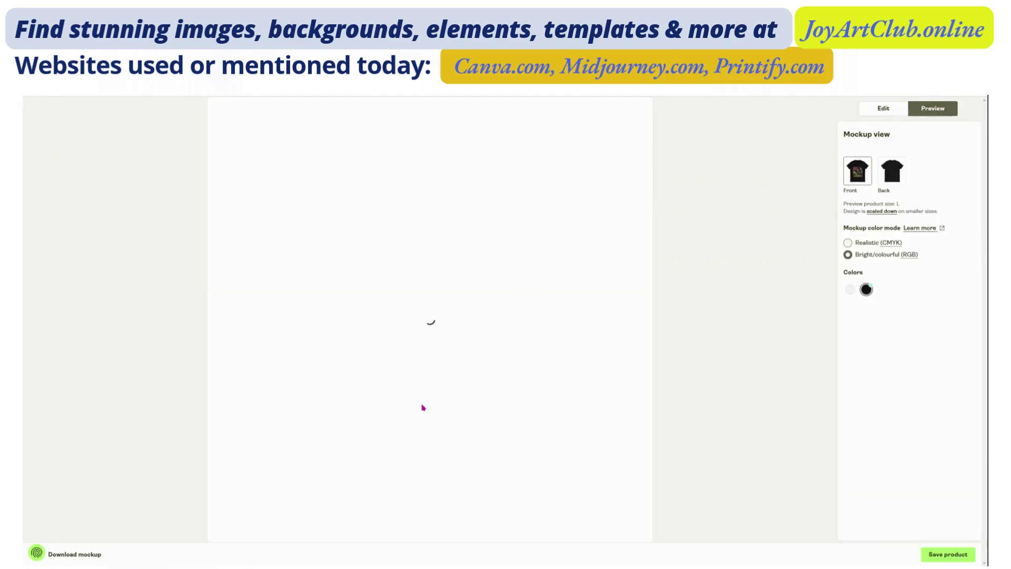